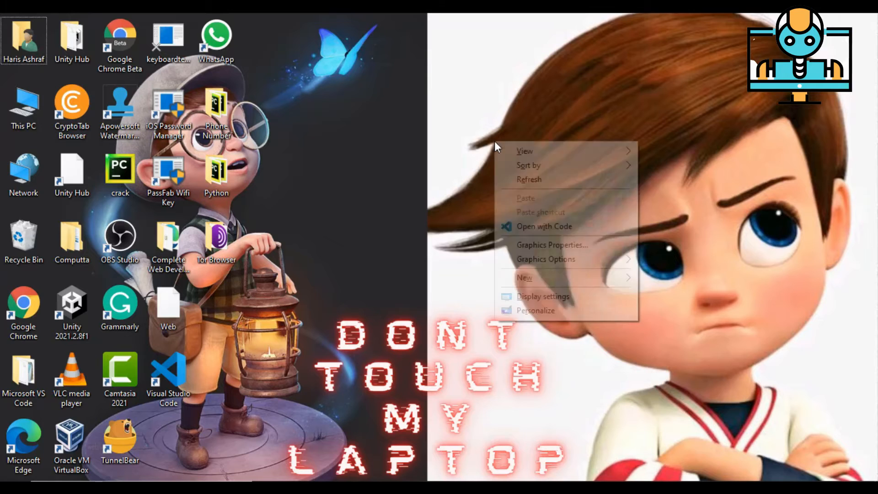
# Open Google Chrome and search the web for "bluestacks download".
pyautogui.click(515, 178)
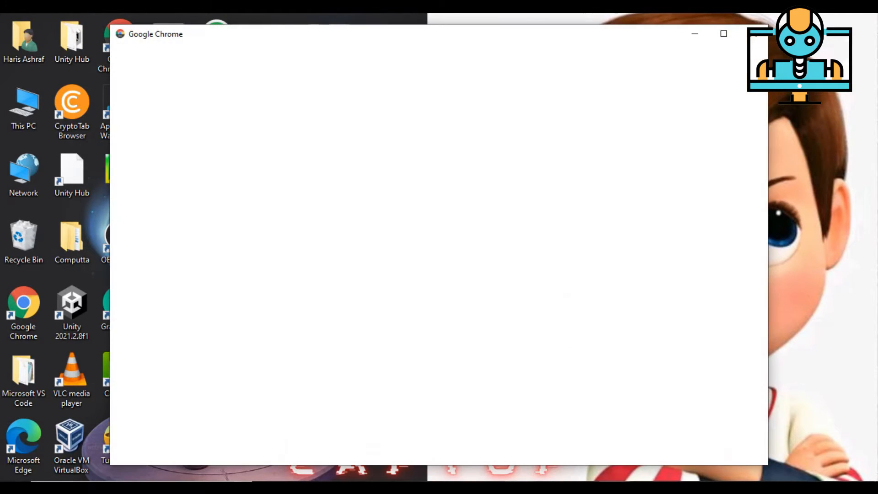
pyautogui.click(619, 235)
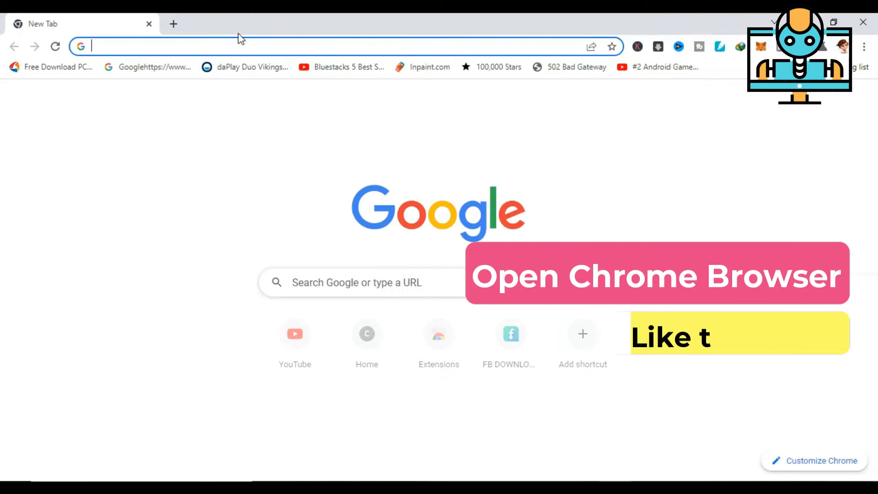
pyautogui.write('bl')
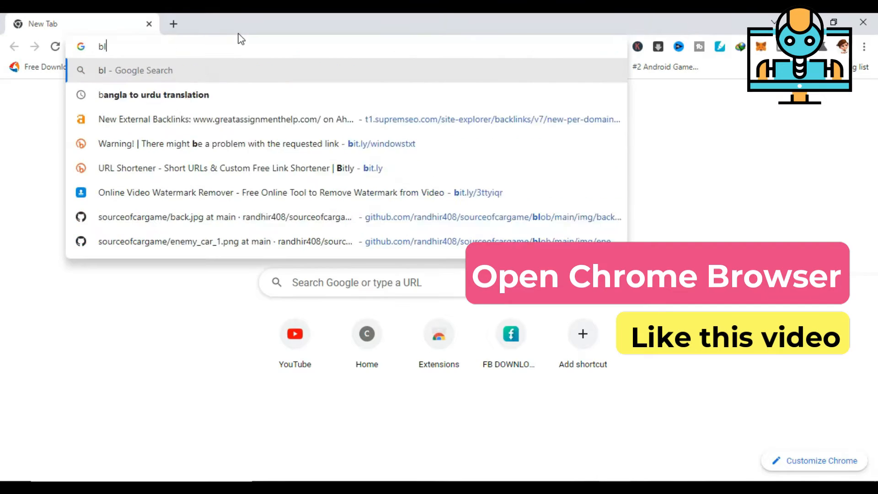
pyautogui.write('uesta')
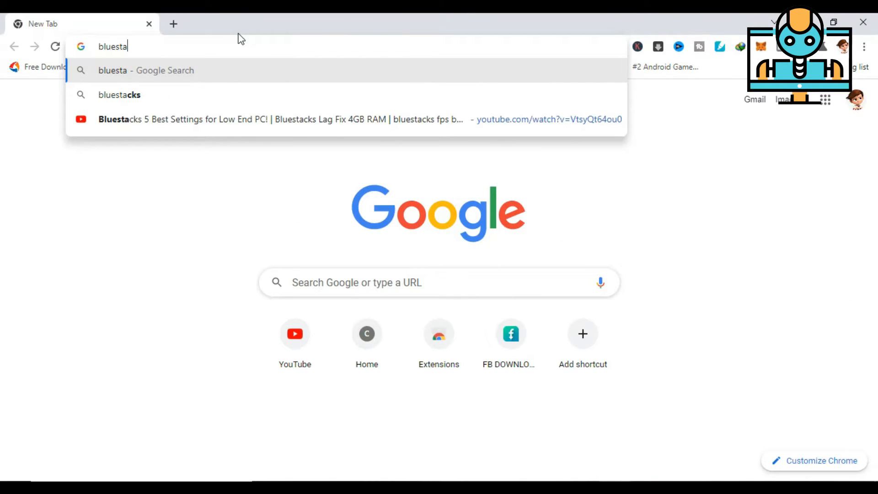
pyautogui.press('Down')
pyautogui.write('d')
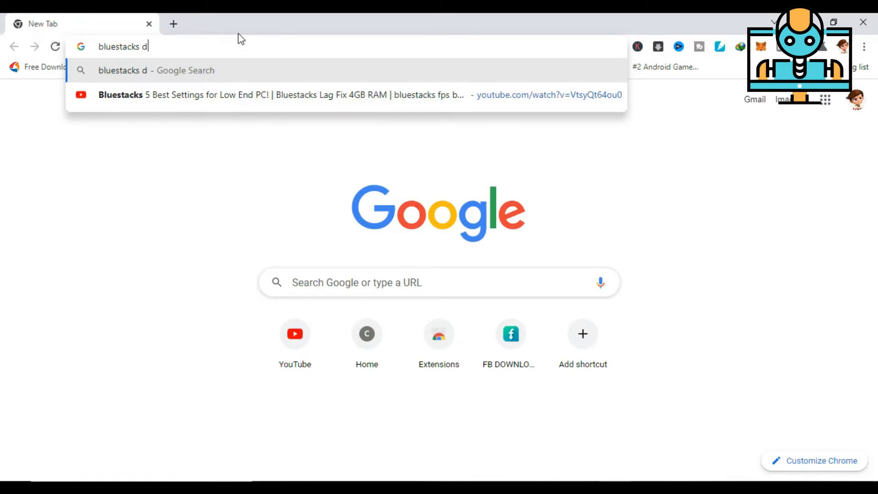
pyautogui.write('ownload')
pyautogui.press('Return')
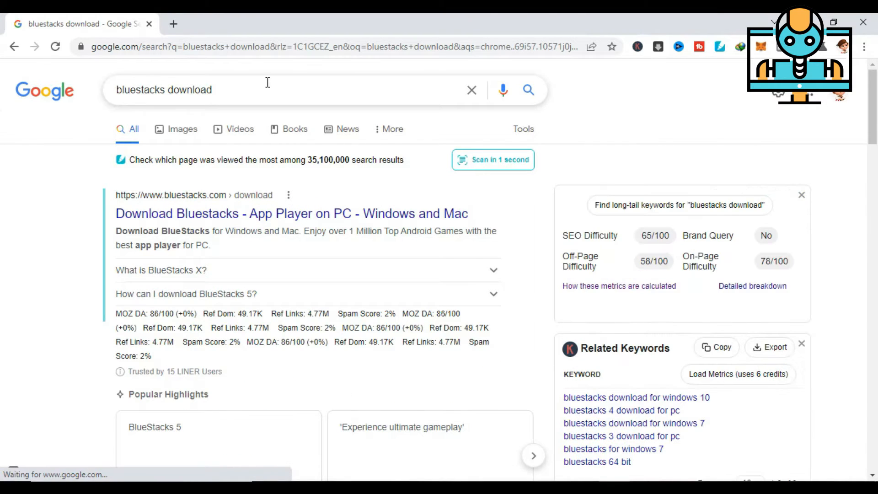
# Open the official BlueStacks download page from the search results and download BlueStacks 5.
pyautogui.click(229, 214)
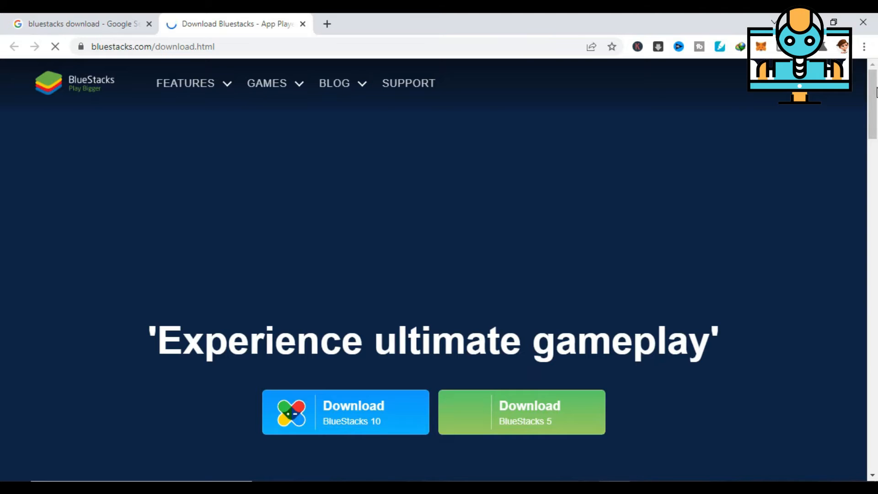
pyautogui.scroll(-5, 876, 101)
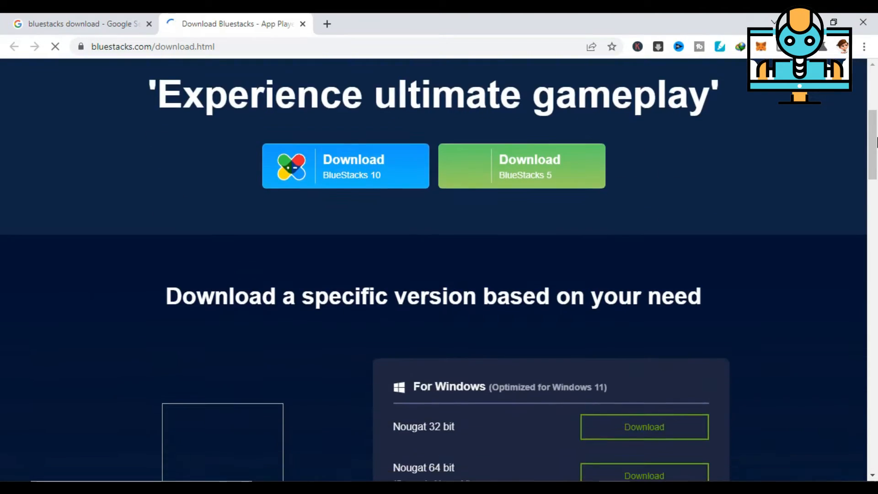
pyautogui.scroll(5, 876, 73)
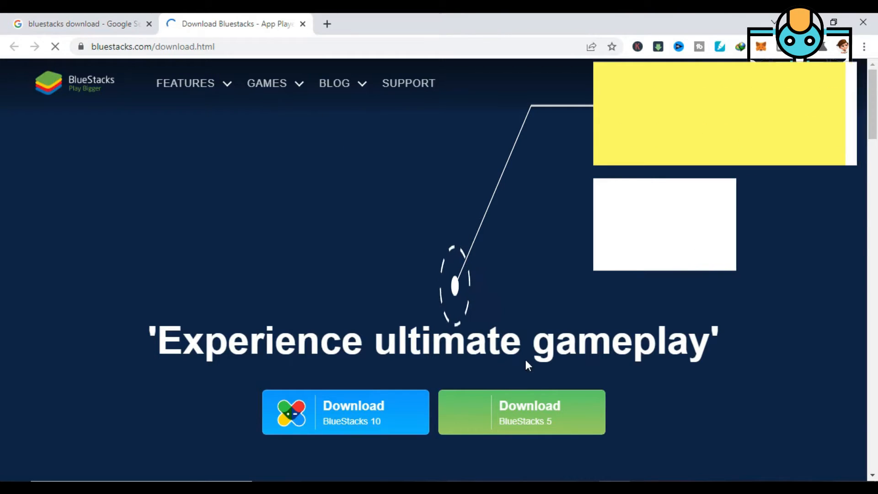
pyautogui.scroll(-3, 525, 360)
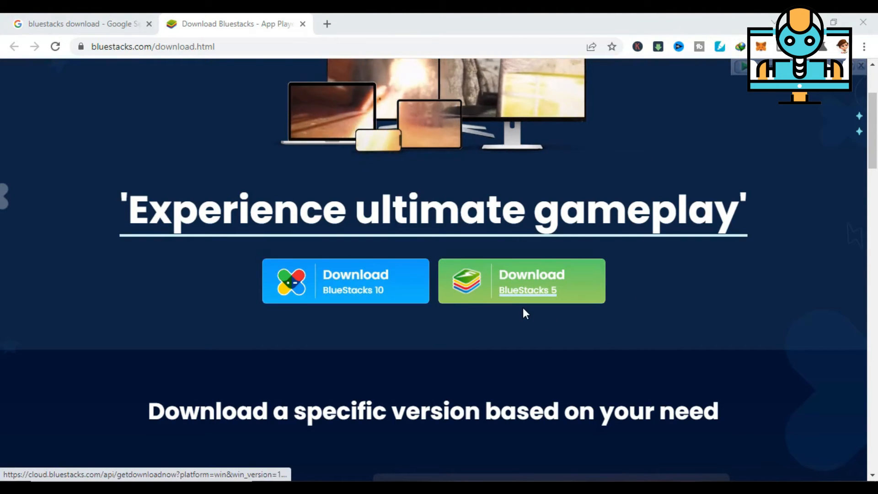
pyautogui.click(514, 284)
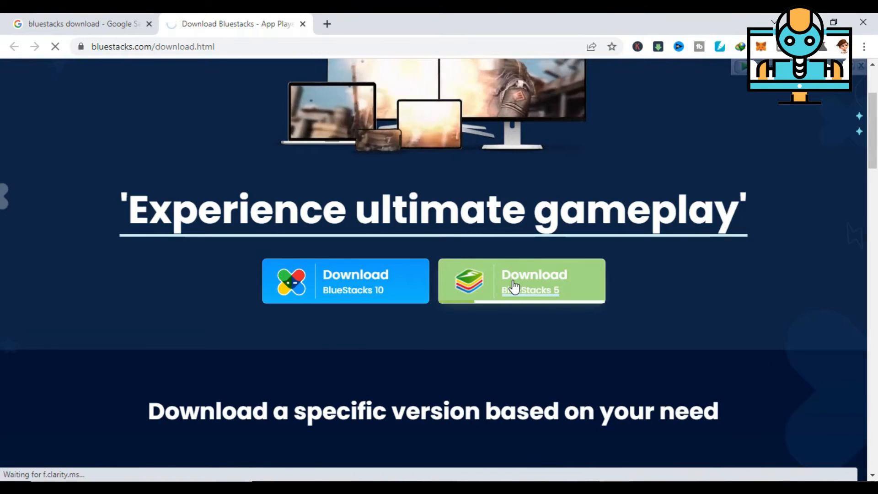
# Launch the downloaded BlueStacks installer once its download is complete.
pyautogui.scroll(-4, 567, 372)
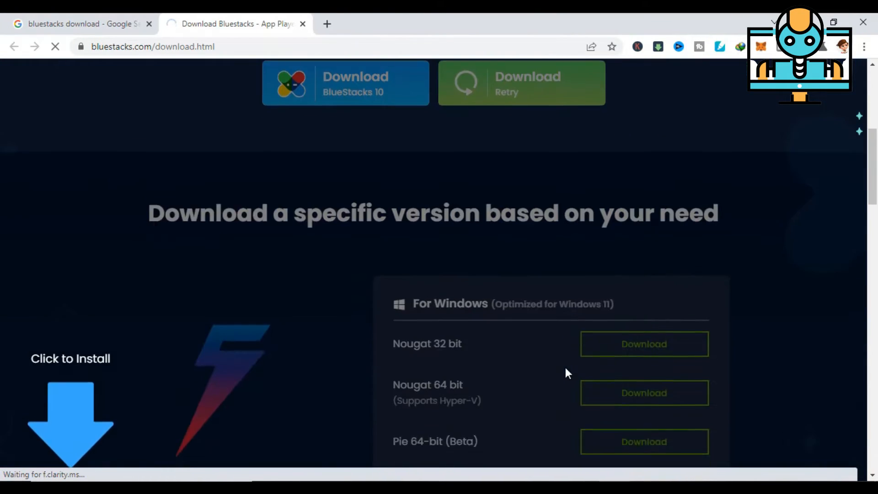
pyautogui.scroll(2, 567, 373)
pyautogui.scroll(-1, 107, 416)
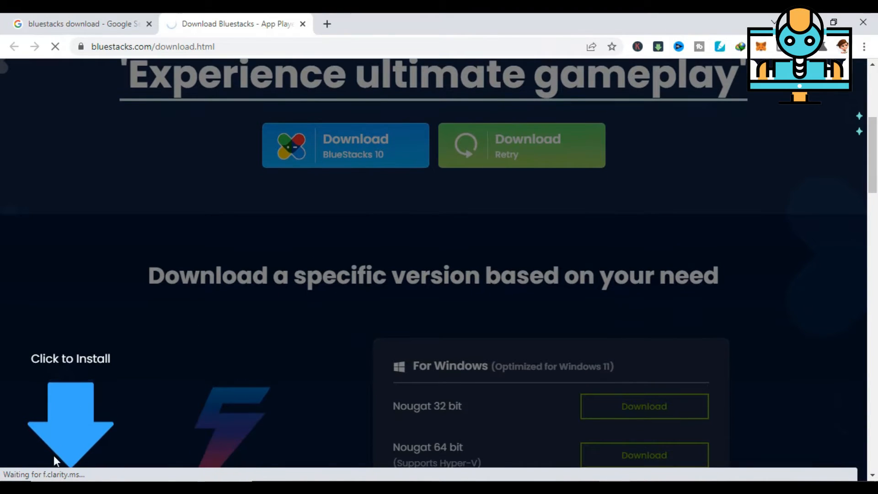
pyautogui.scroll(-2, 108, 465)
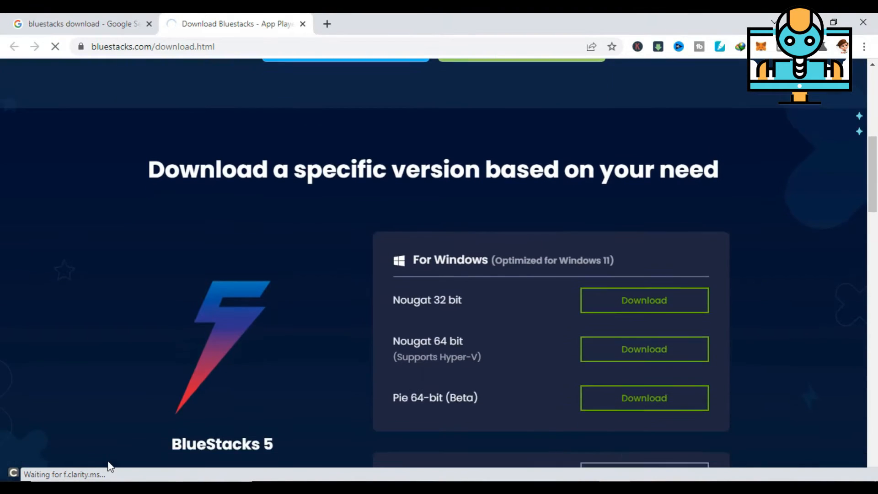
pyautogui.scroll(-20, 350, 326)
pyautogui.scroll(-5, 350, 326)
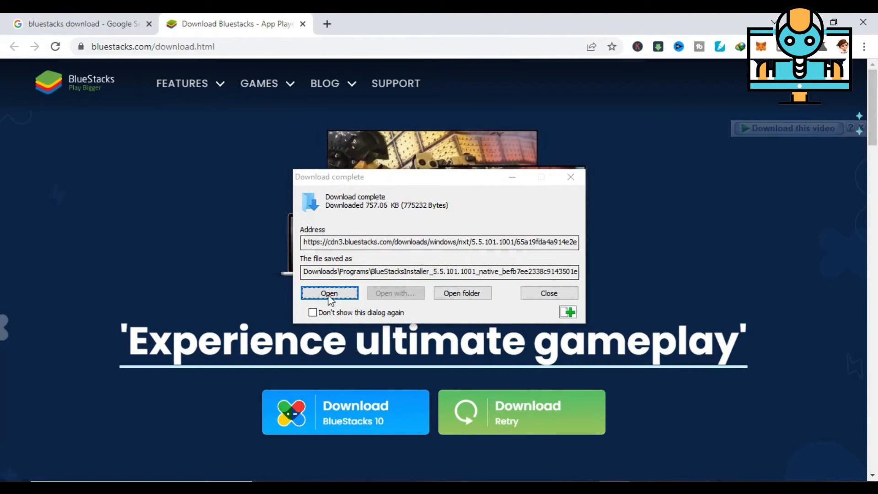
pyautogui.click(329, 294)
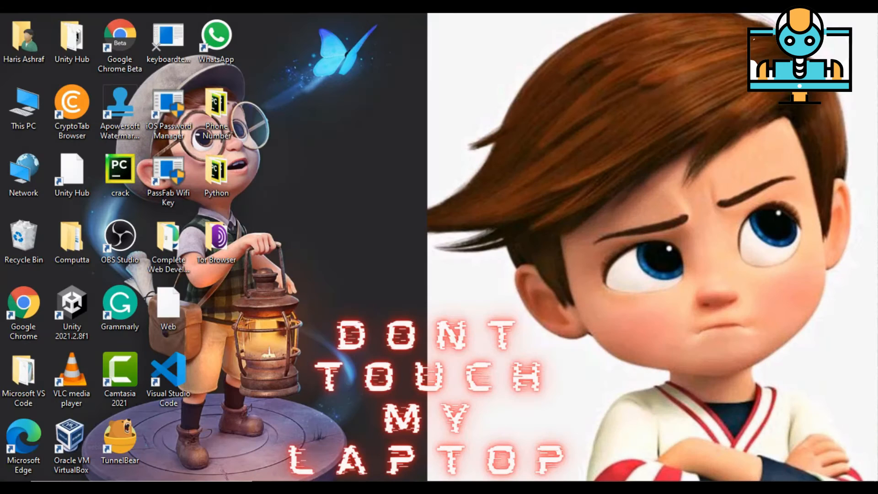
pyautogui.rightClick(594, 71)
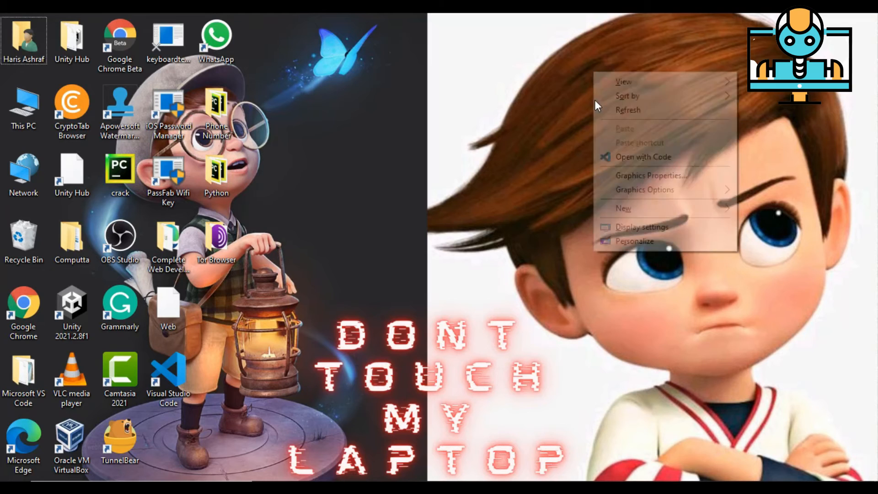
pyautogui.click(600, 111)
pyautogui.rightClick(630, 166)
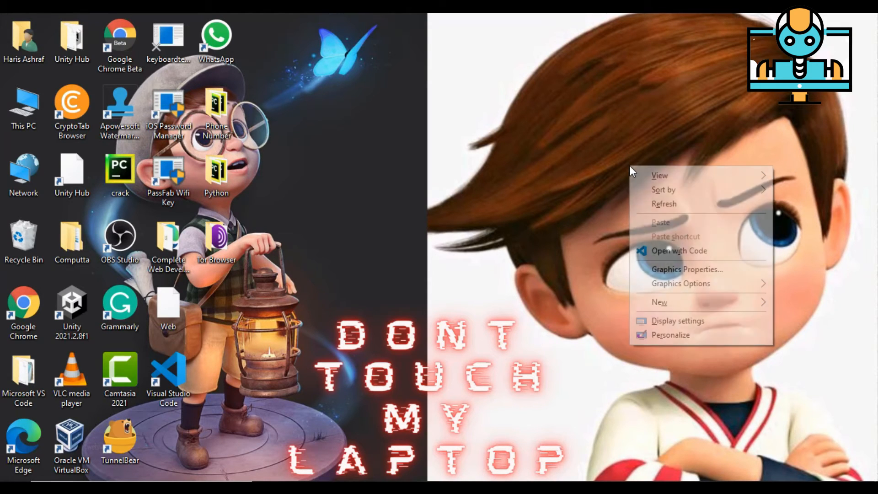
pyautogui.click(663, 204)
pyautogui.rightClick(583, 43)
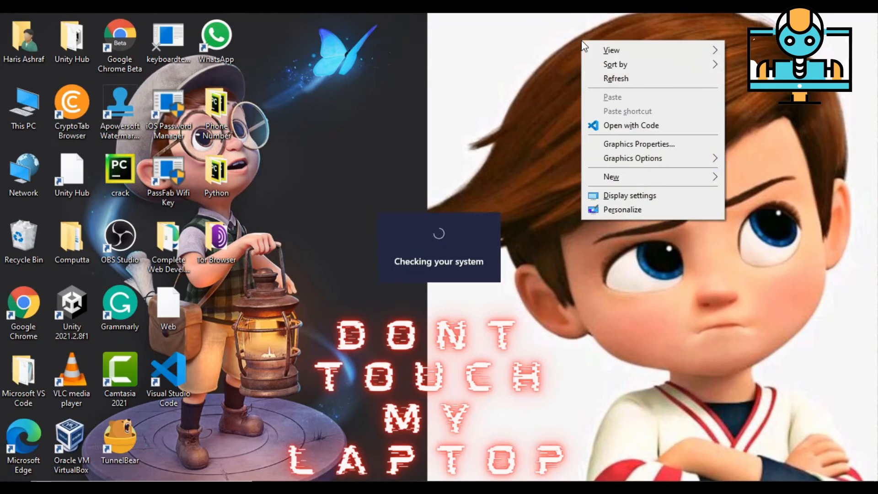
pyautogui.click(604, 80)
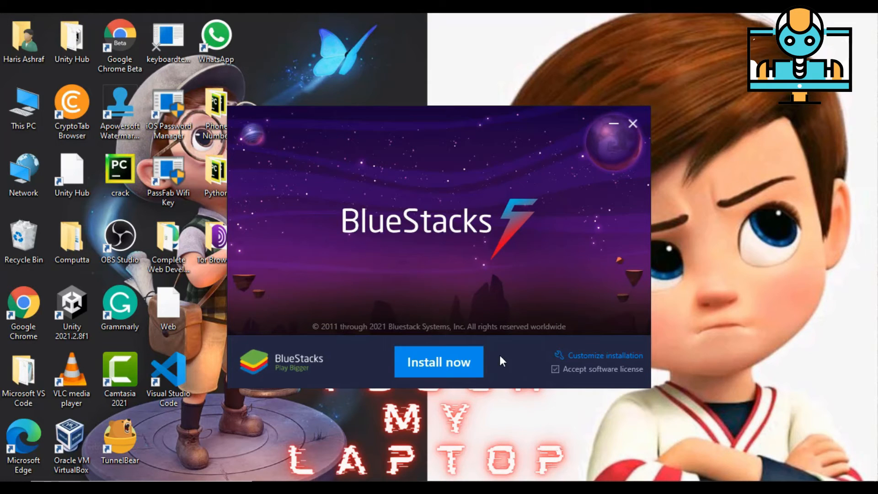
# Review the custom installation options, return without changing the data folder, start installing BlueStacks 5, and minimize the installer.
pyautogui.click(592, 356)
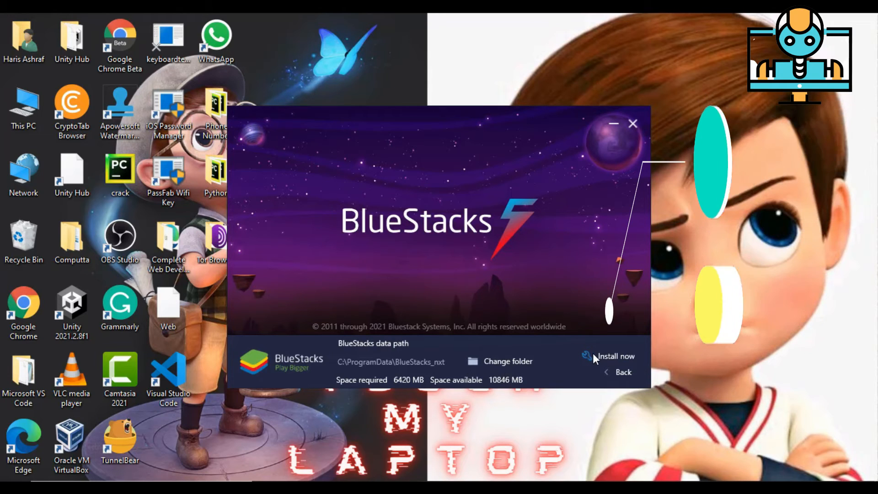
pyautogui.click(617, 371)
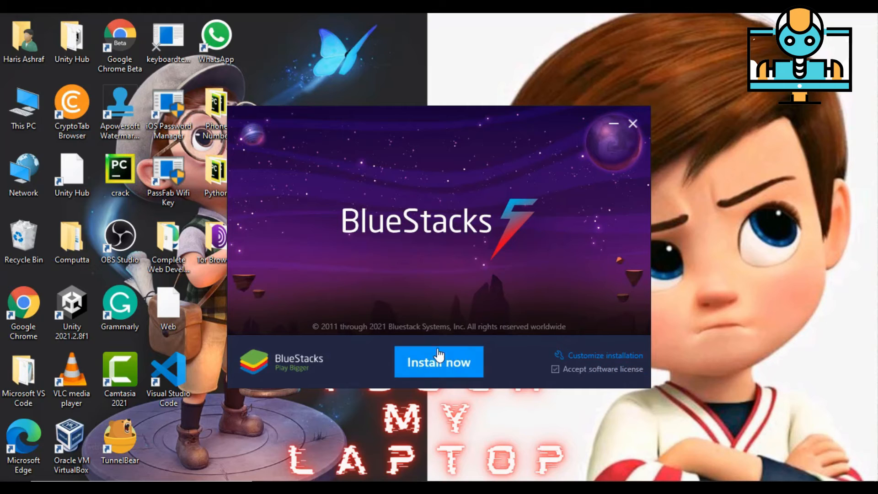
pyautogui.click(433, 365)
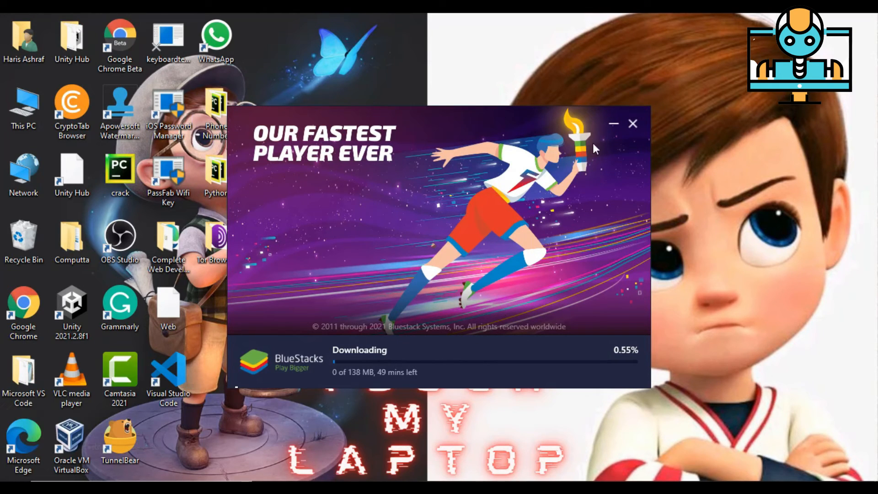
pyautogui.click(613, 123)
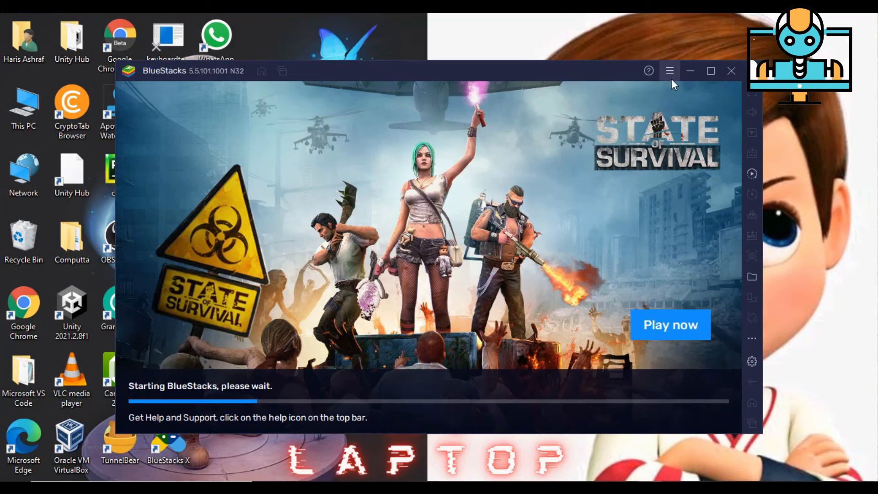
# Maximize the BlueStacks window while it starts up.
pyautogui.click(707, 75)
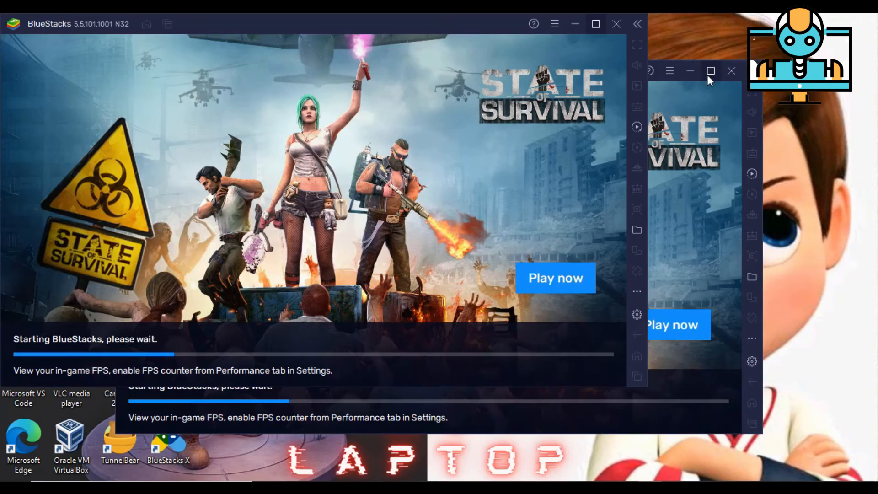